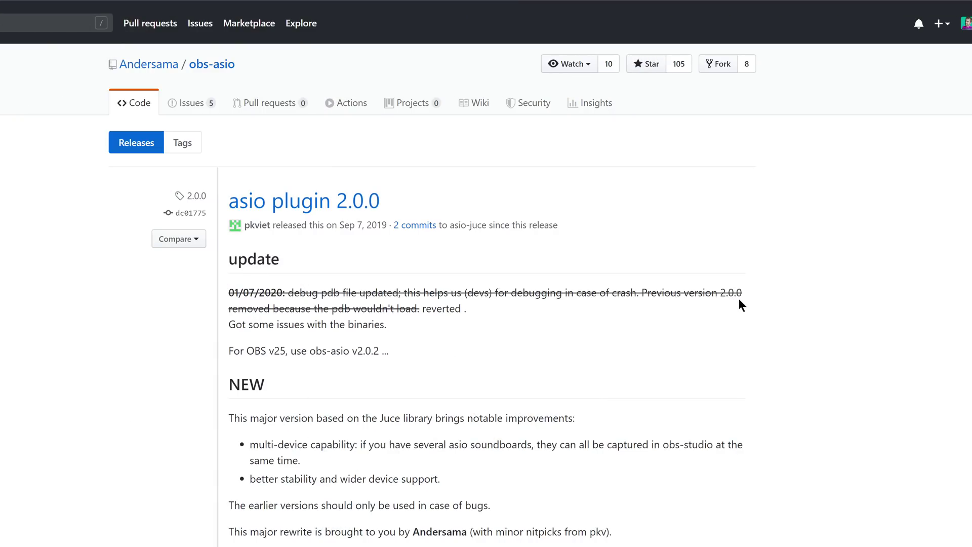
Step: Download and save obs-asio-installer_2.0.2.exe from the asio plugin 2.0.2 release assets
scroll(739, 300, "down", 5)
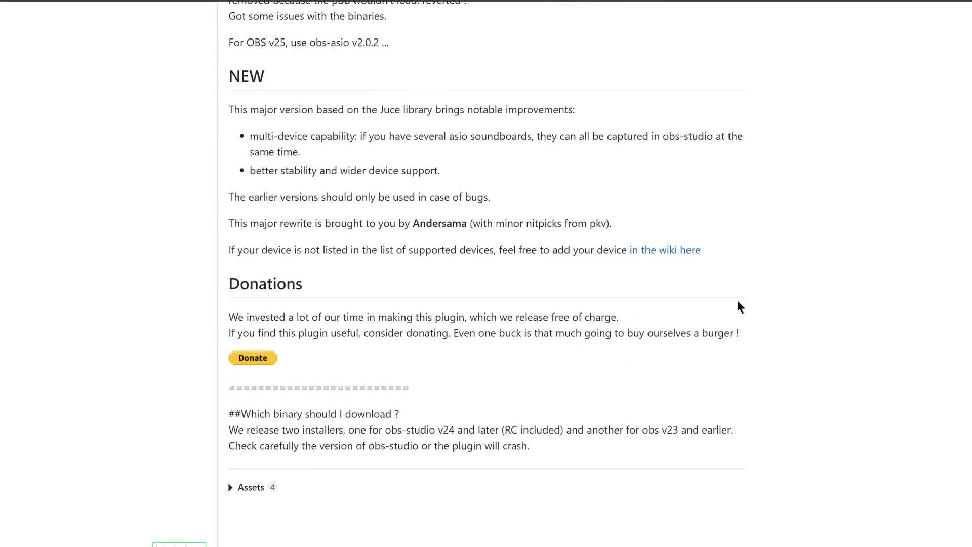
scroll(737, 302, "down", 5)
scroll(739, 306, "down", 3)
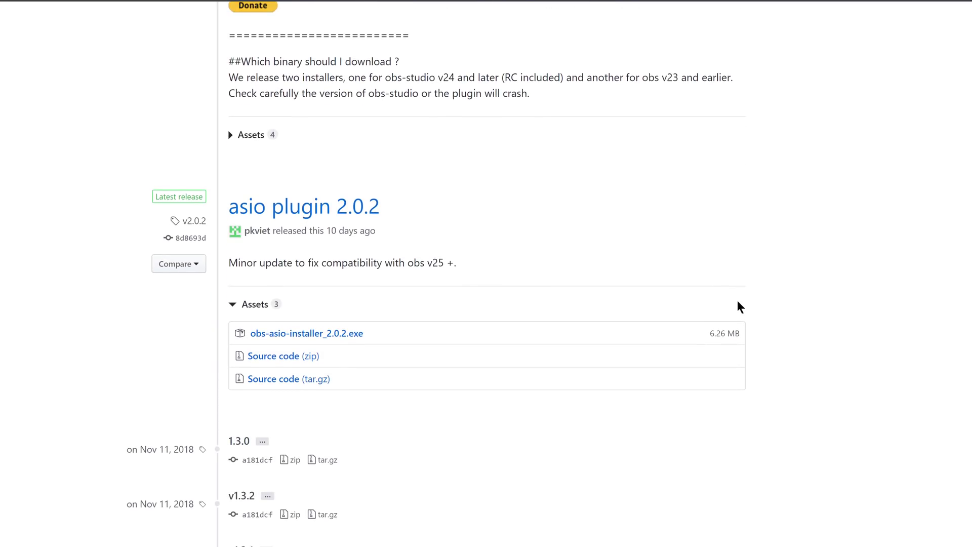
scroll(395, 279, "down", 2)
scroll(406, 280, "up", 10)
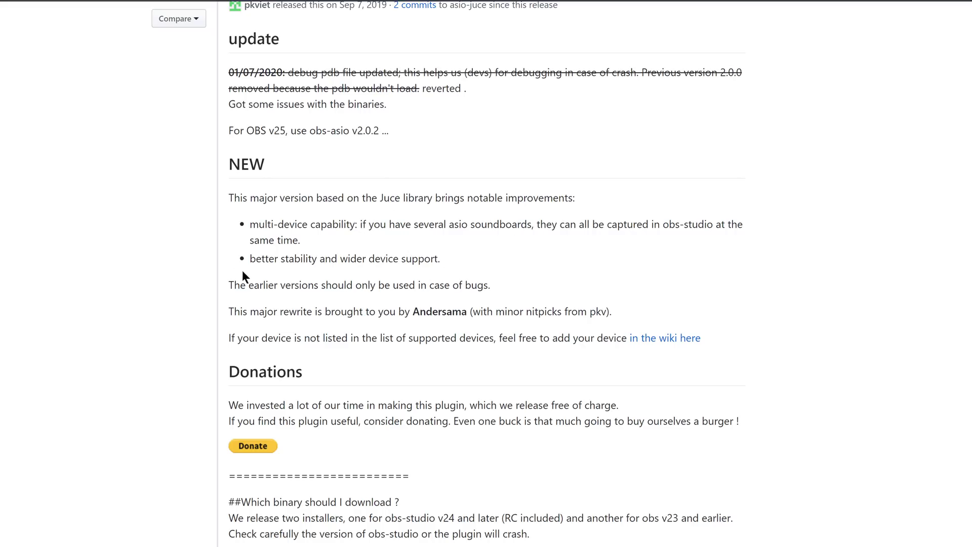
scroll(404, 358, "down", 8)
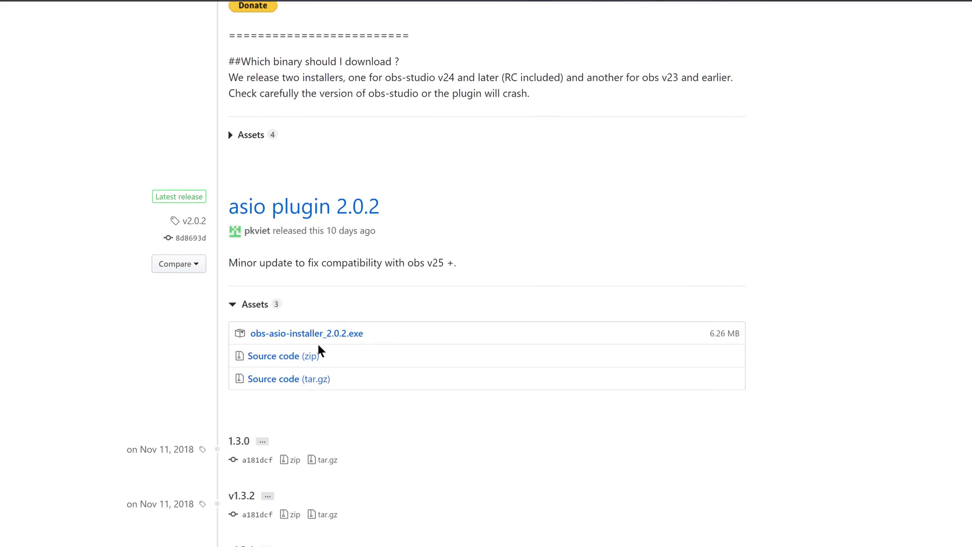
left_click(308, 334)
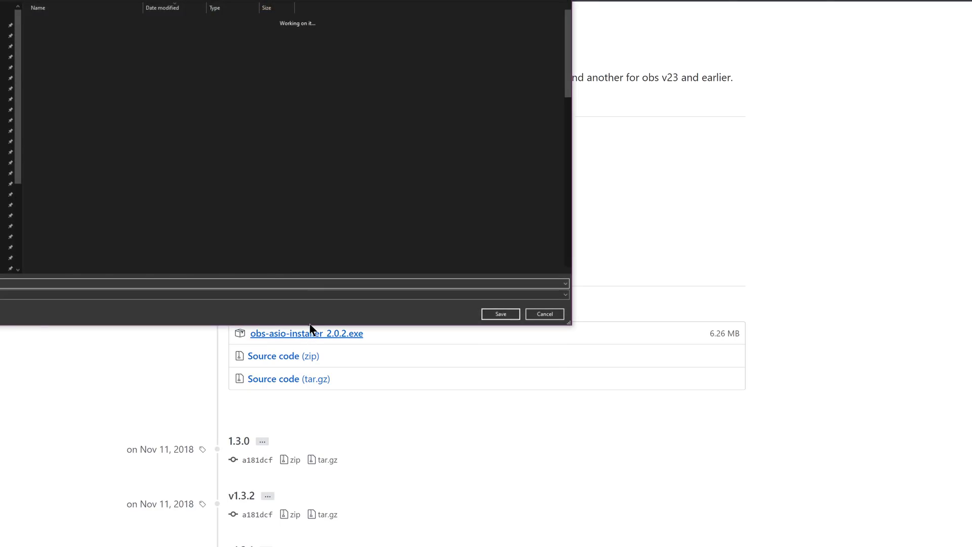
left_click(500, 315)
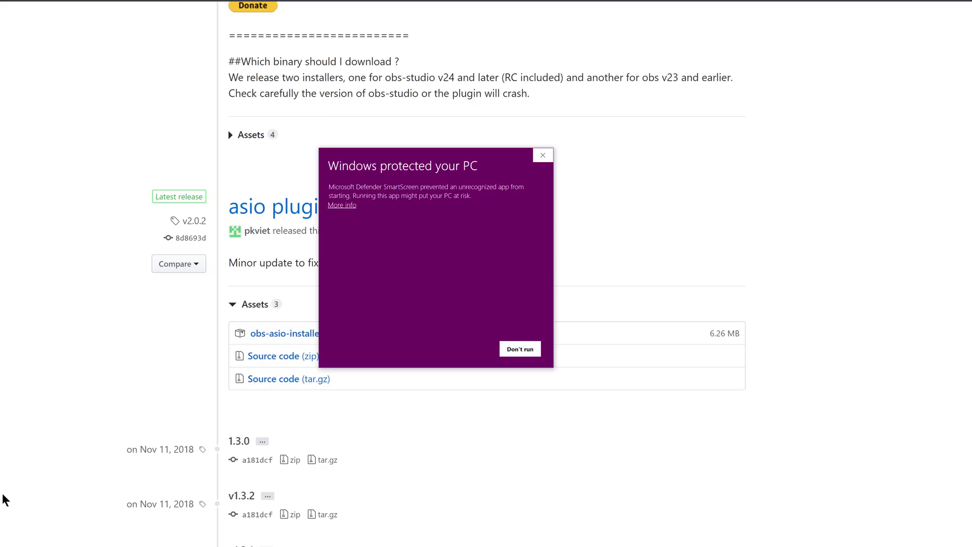
Step: Run the installer despite the SmartScreen warning and approve the UAC prompt
left_click(348, 206)
left_click(460, 349)
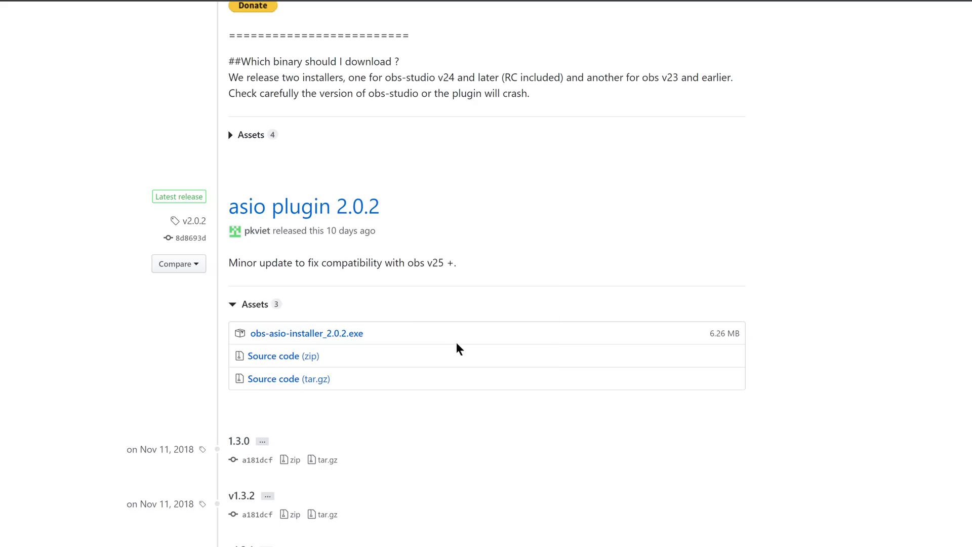
left_click(407, 329)
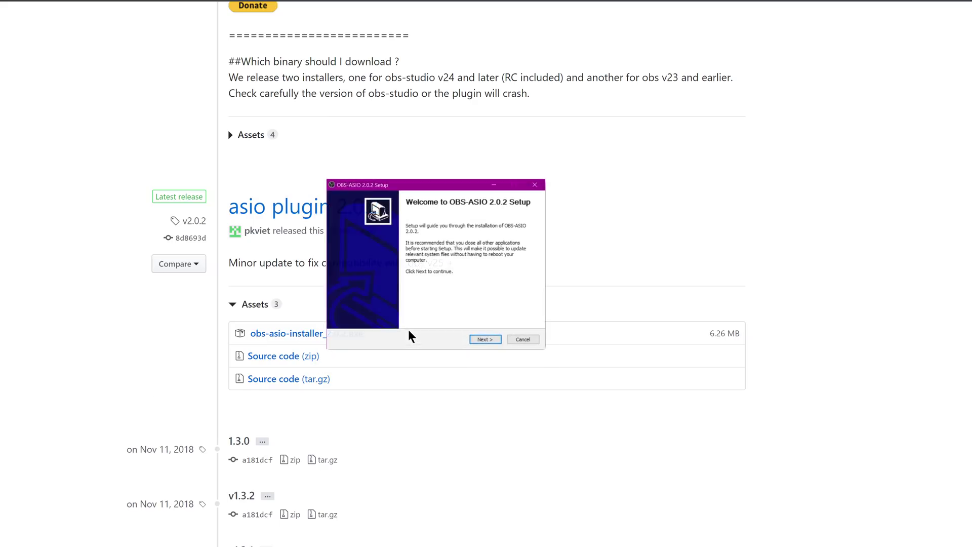
Step: Complete the OBS-ASIO 2.0.2 setup wizard, accepting the license, installing, and finishing
left_click(481, 339)
scroll(477, 295, "down", 3)
left_click(487, 340)
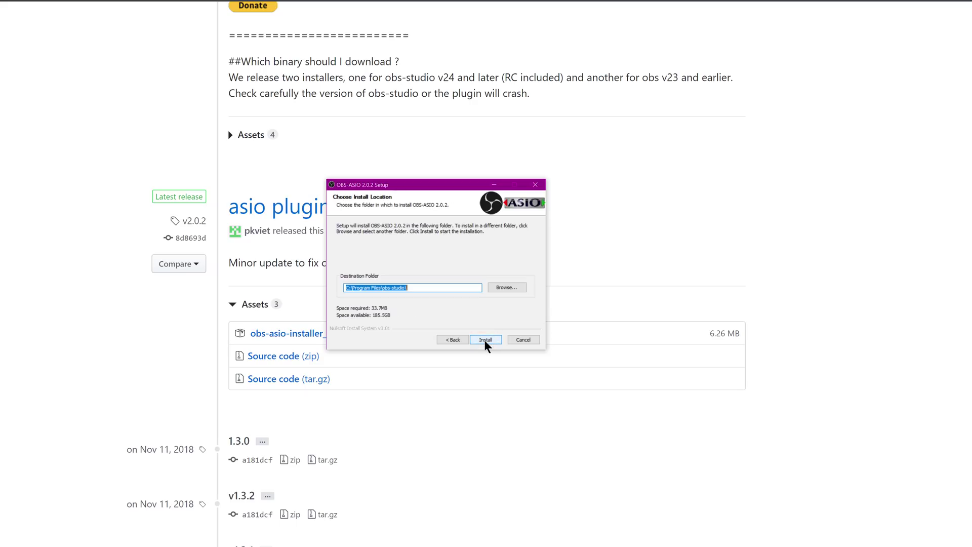
left_click(484, 340)
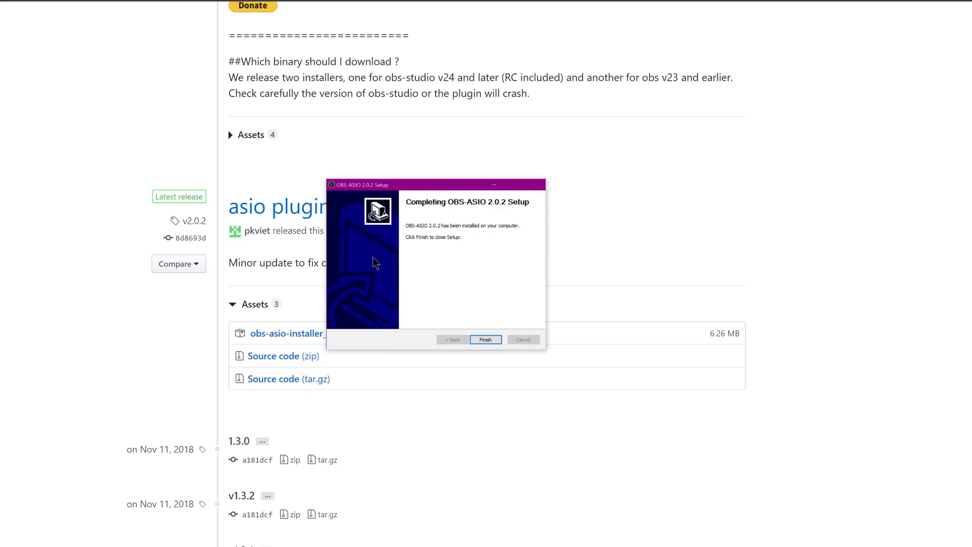
left_click(486, 339)
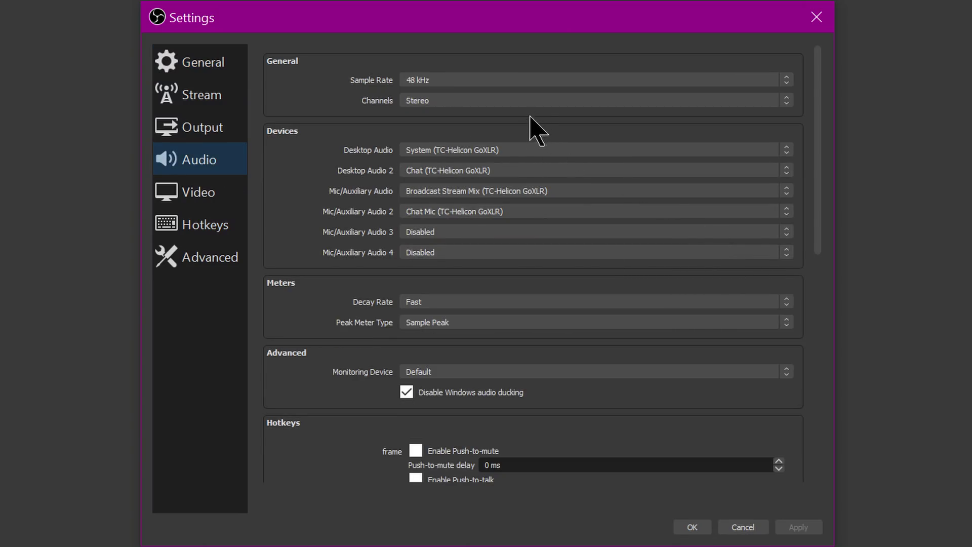
Step: Inspect the Channels, Desktop Audio and Mic device lists in Audio settings, leaving Stereo unchanged
left_click(548, 99)
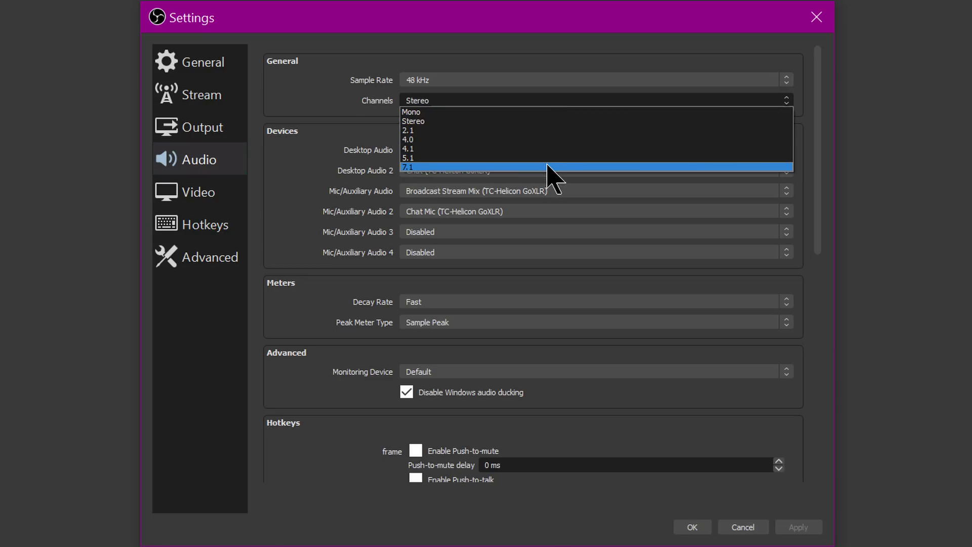
left_click(320, 108)
left_click(478, 151)
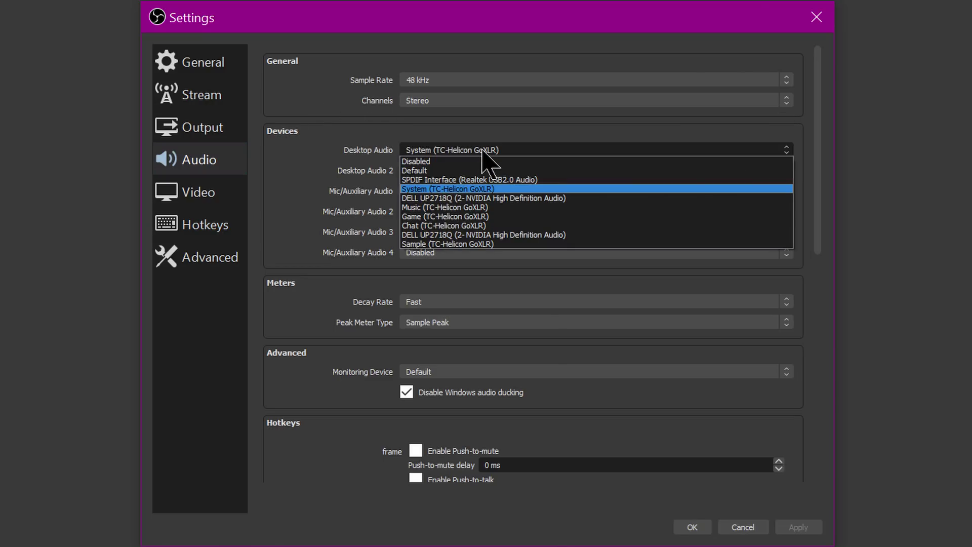
left_click(321, 157)
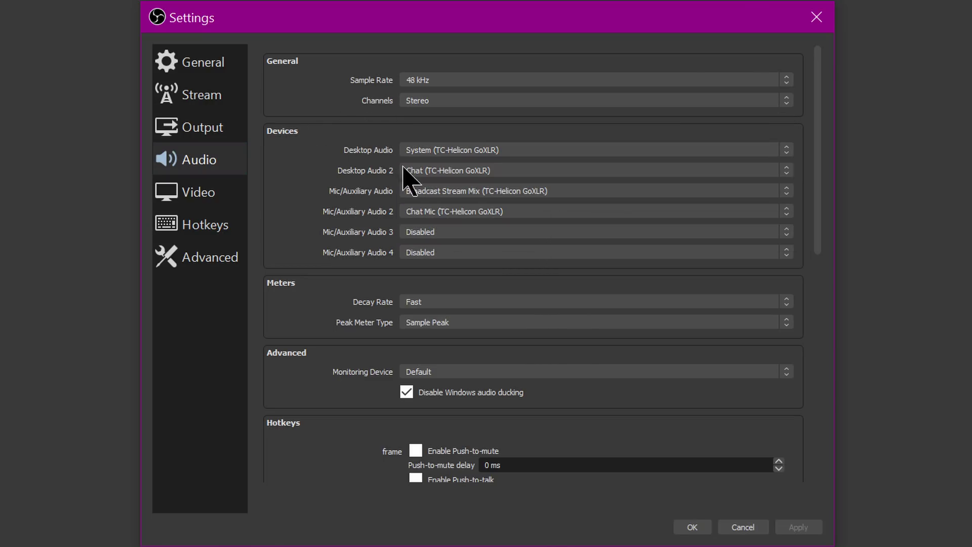
left_click(327, 263)
scroll(331, 317, "down", 4)
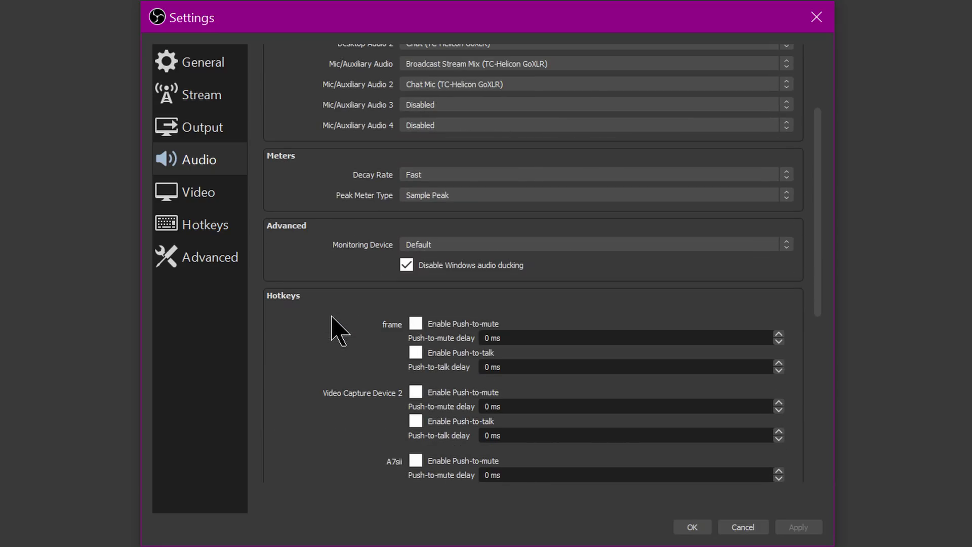
scroll(340, 331, "down", 10)
scroll(336, 325, "up", 15)
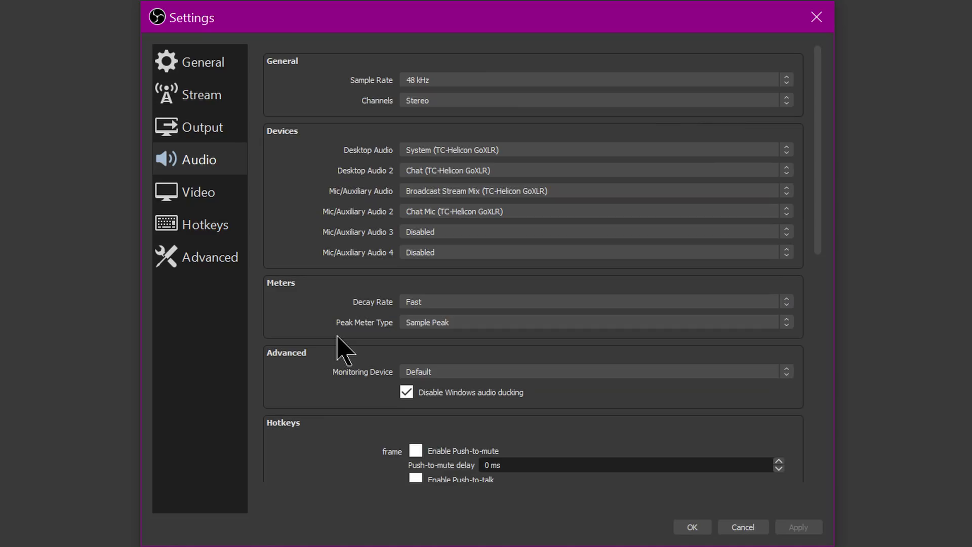
Step: Browse the Advanced settings page, then return to the General page
left_click(231, 266)
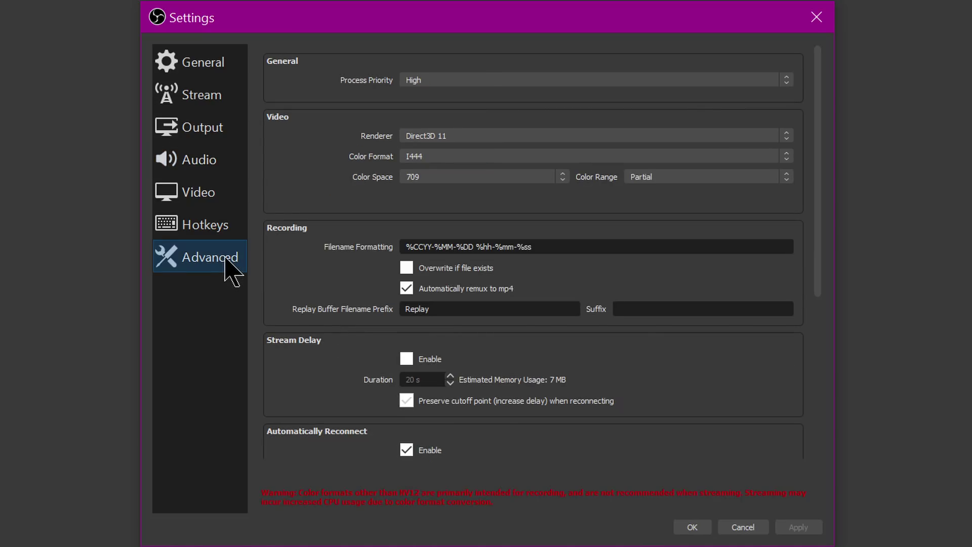
scroll(295, 325, "down", 3)
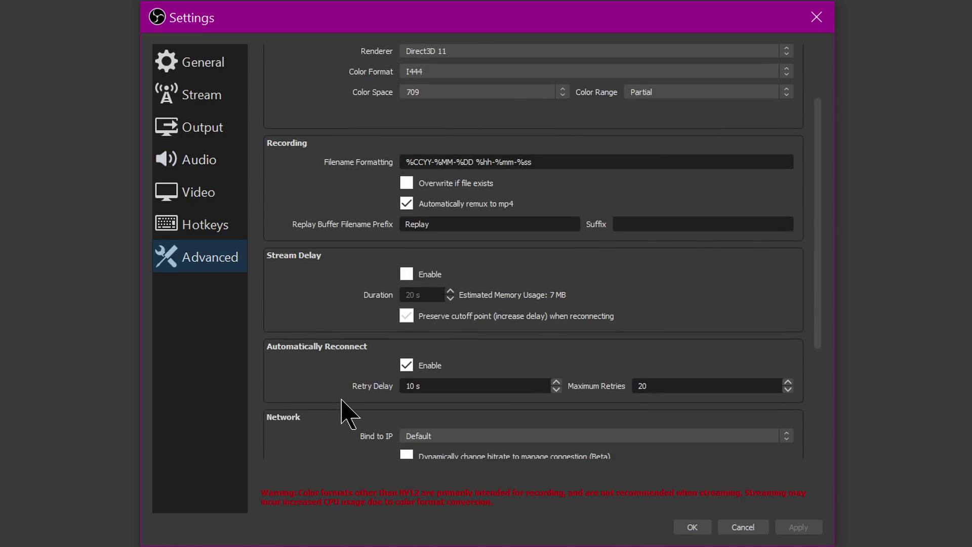
scroll(342, 404, "down", 6)
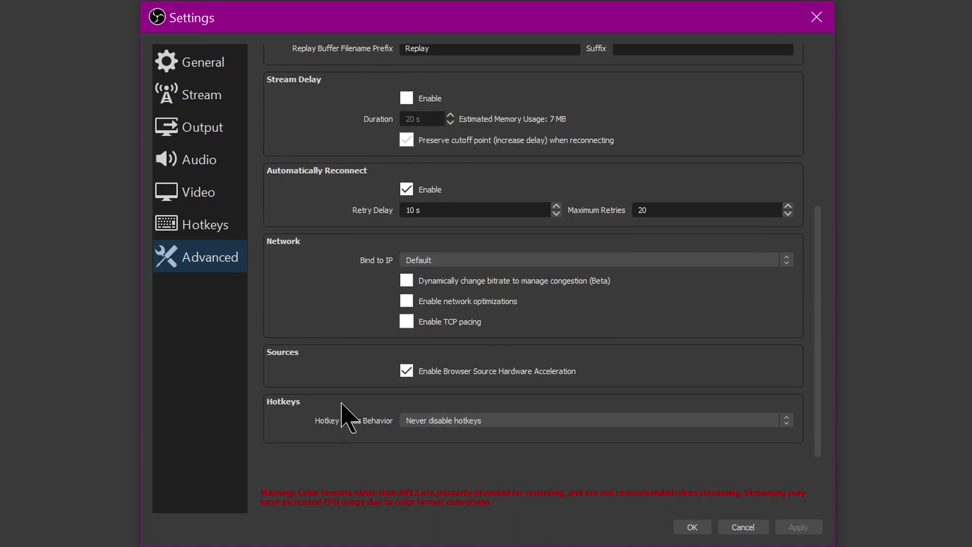
scroll(342, 416, "up", 9)
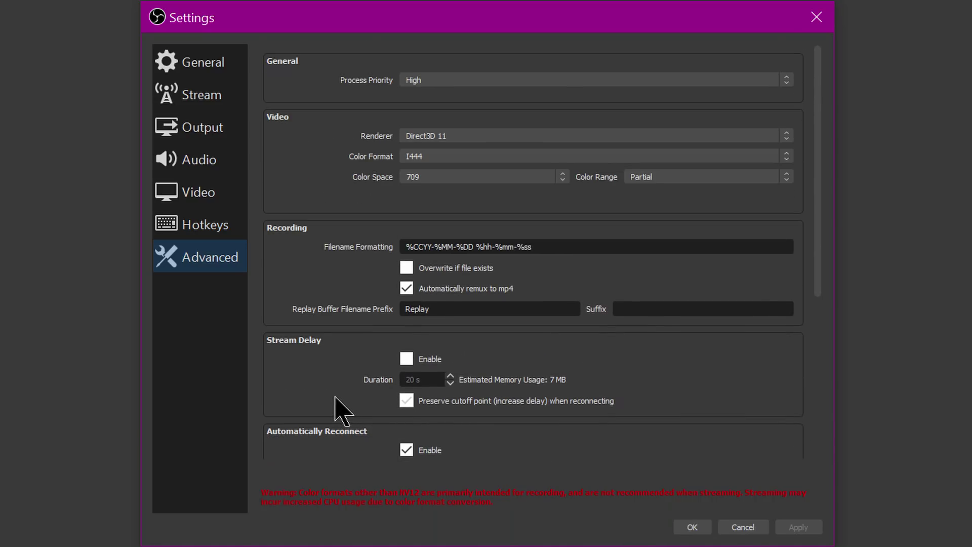
left_click(219, 72)
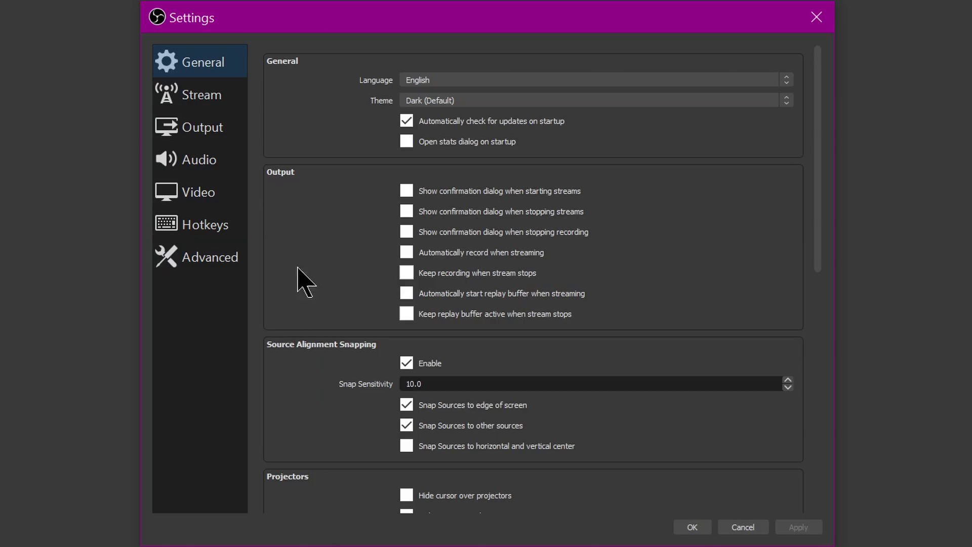
scroll(311, 393, "down", 6)
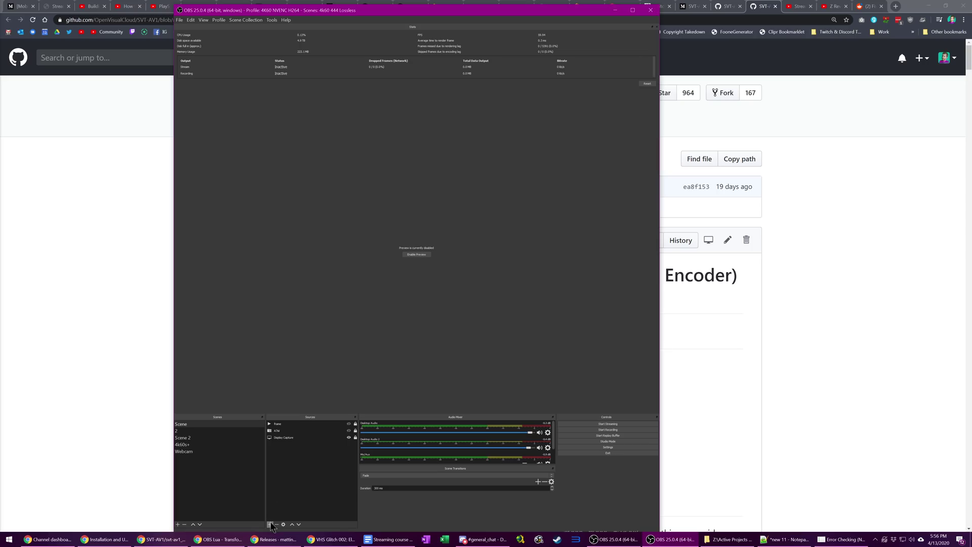
Step: Create a new ASIO source named 'GOXLR - ASIO Raw Mic'
left_click(270, 524)
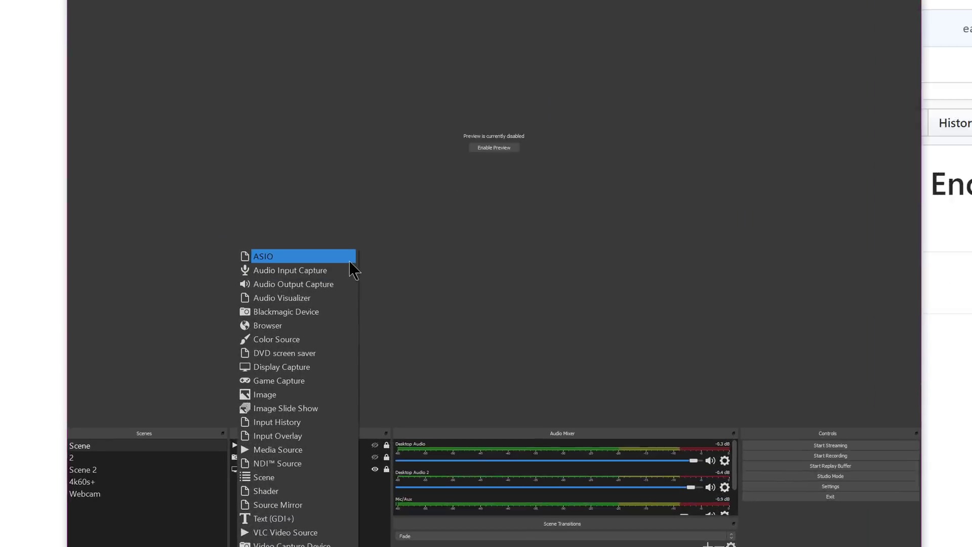
key("Escape")
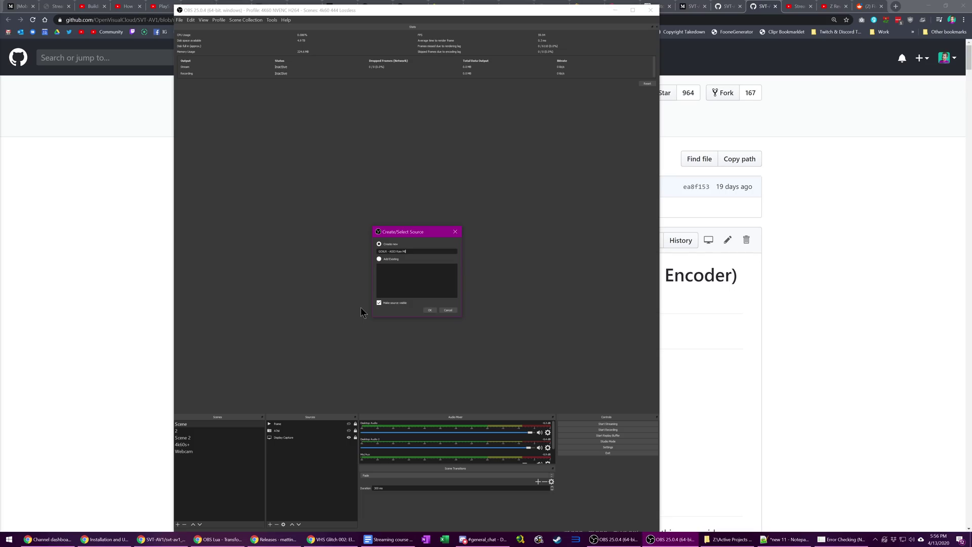
key("Return")
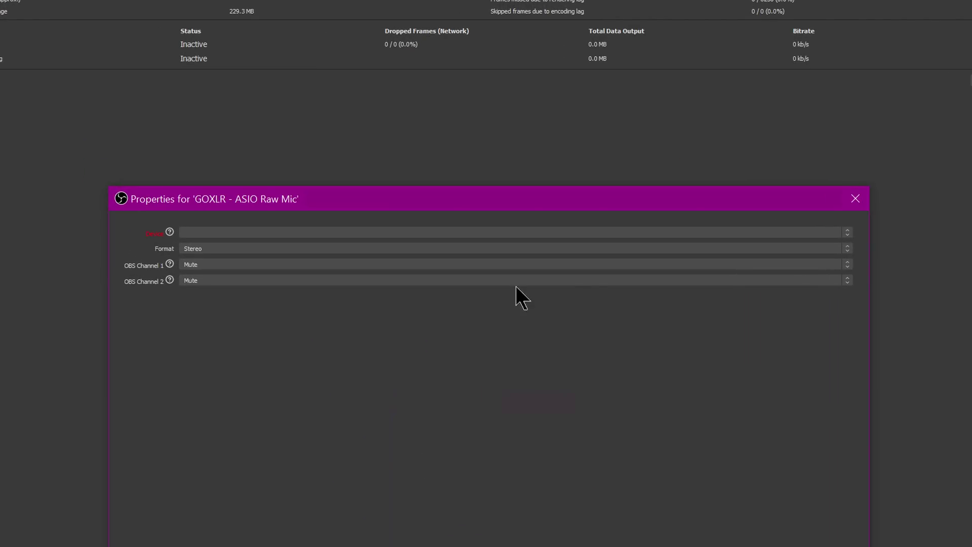
Step: Set device GoXLR ASIO Driver, format Mono, and OBS Channel 1 to GoXLR-Dry Mic (unprocessed)
left_click(845, 232)
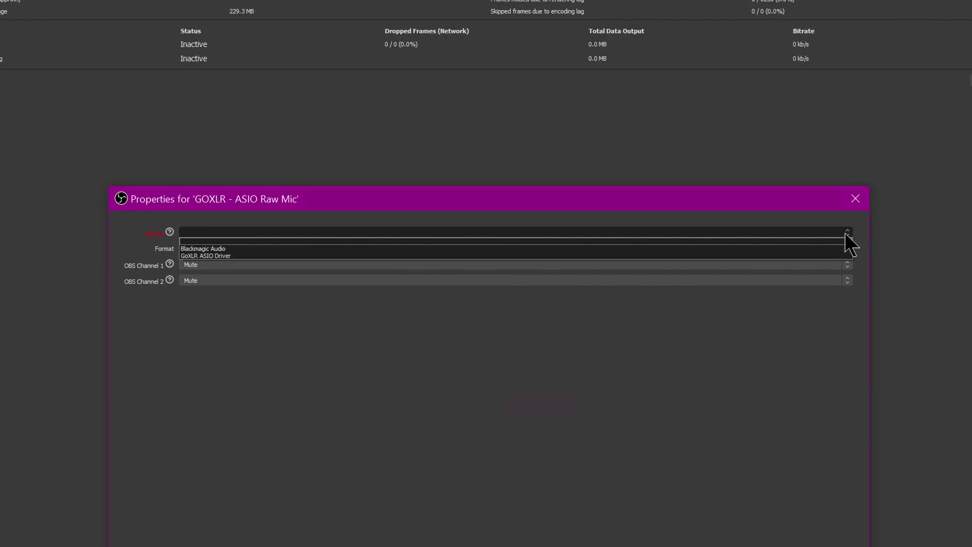
left_click(827, 256)
left_click(806, 250)
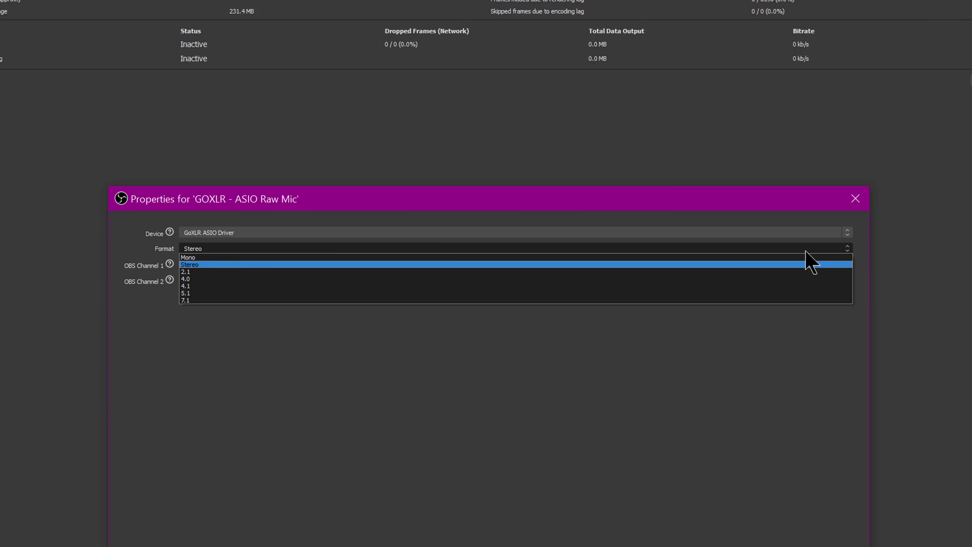
left_click(807, 257)
left_click(301, 265)
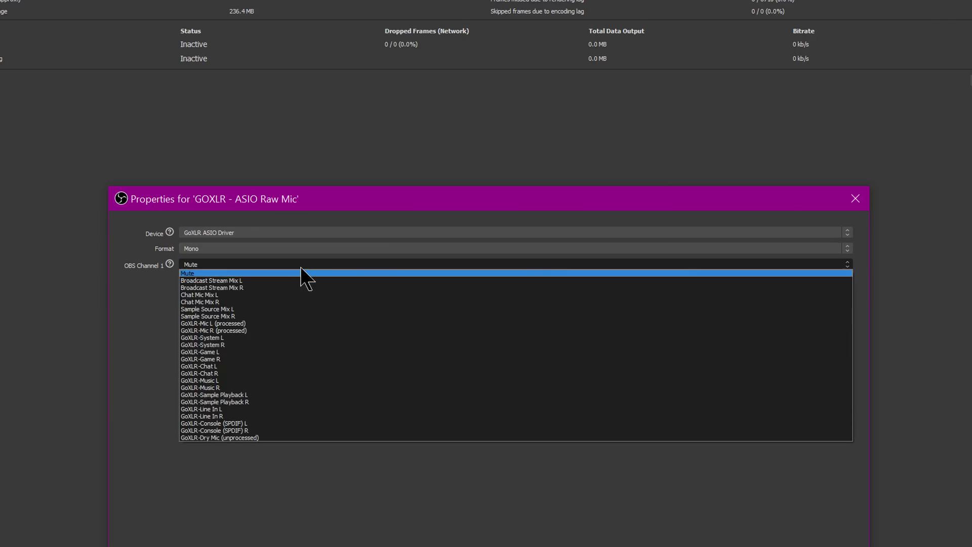
left_click(282, 437)
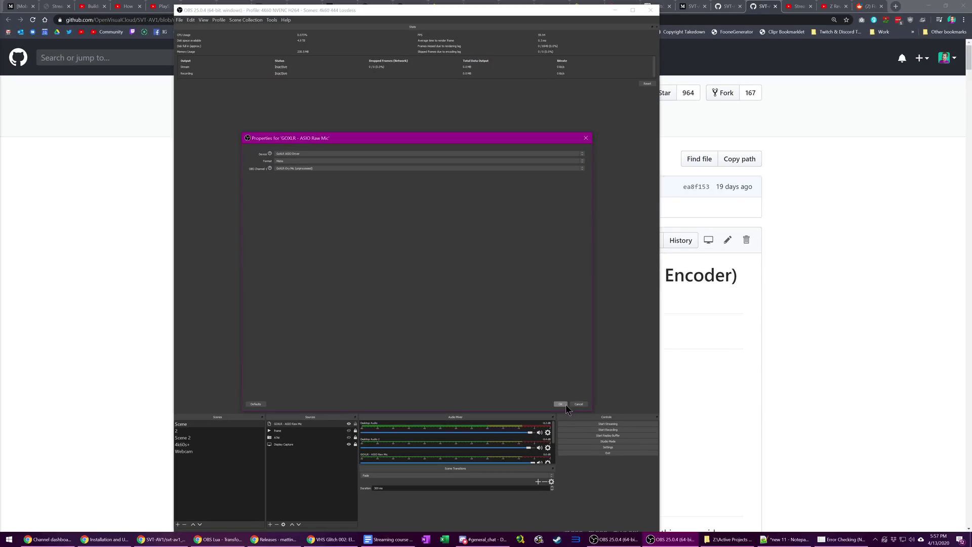
left_click(563, 403)
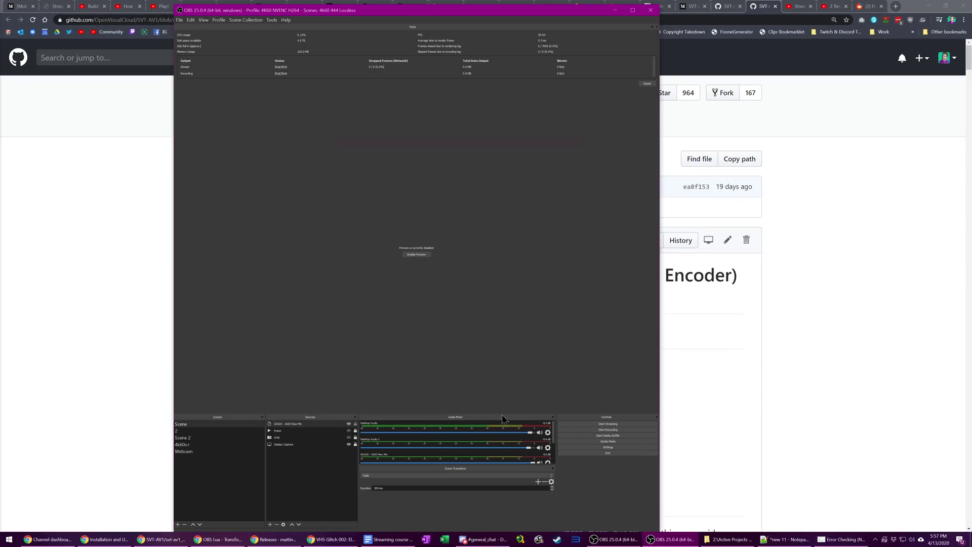
Step: Drag the bottom dock splitter upward to enlarge the Audio Mixer, then open its options
left_click_drag(502, 412, 500, 346)
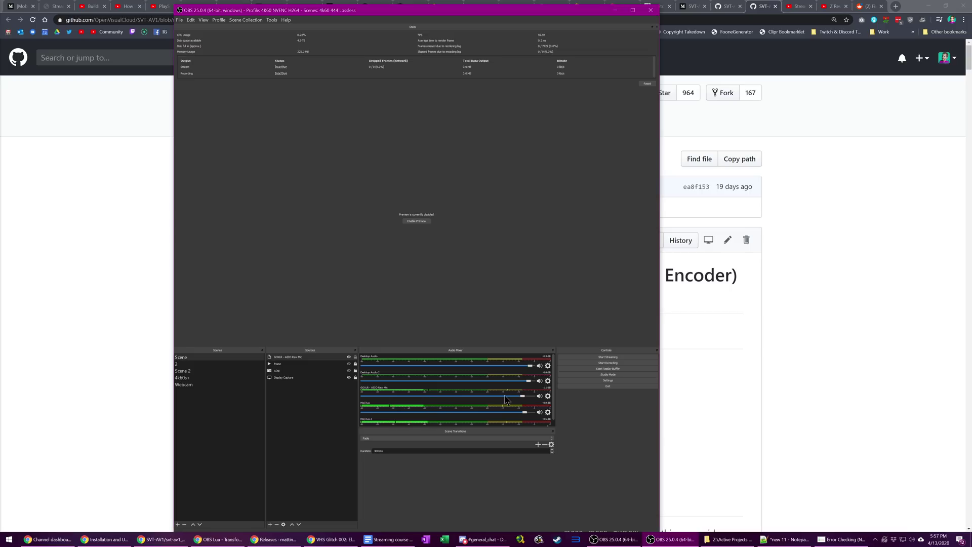
left_click(548, 396)
left_click(583, 480)
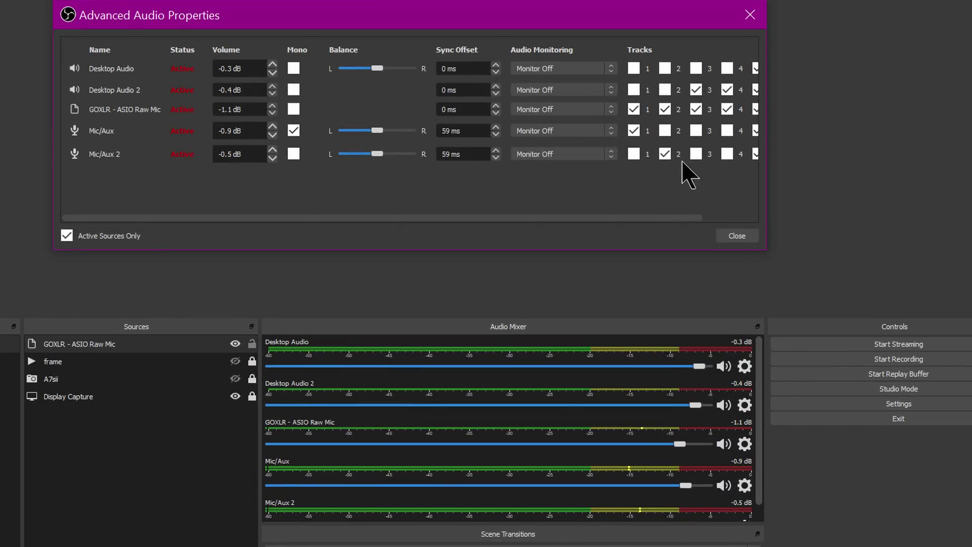
left_click_drag(768, 155, 873, 160)
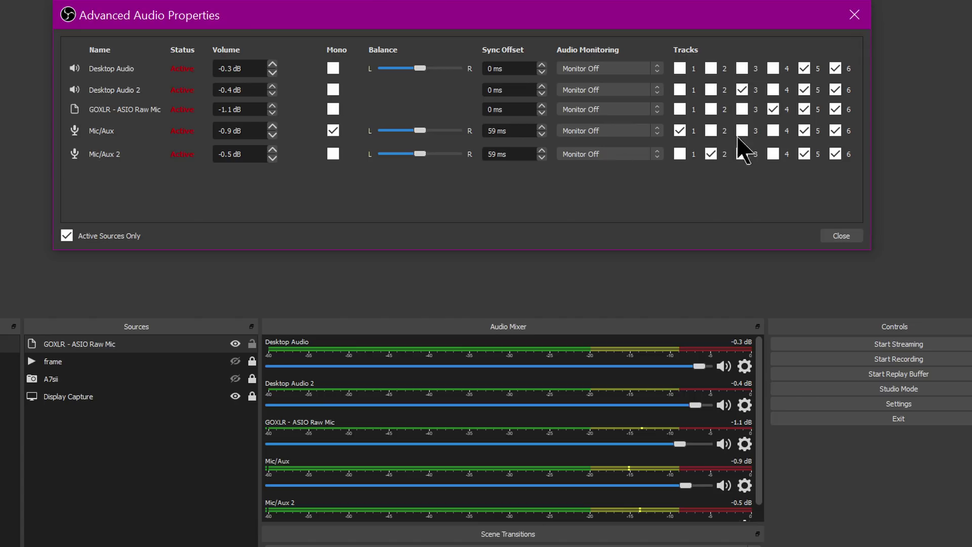
left_click(838, 236)
left_click(887, 404)
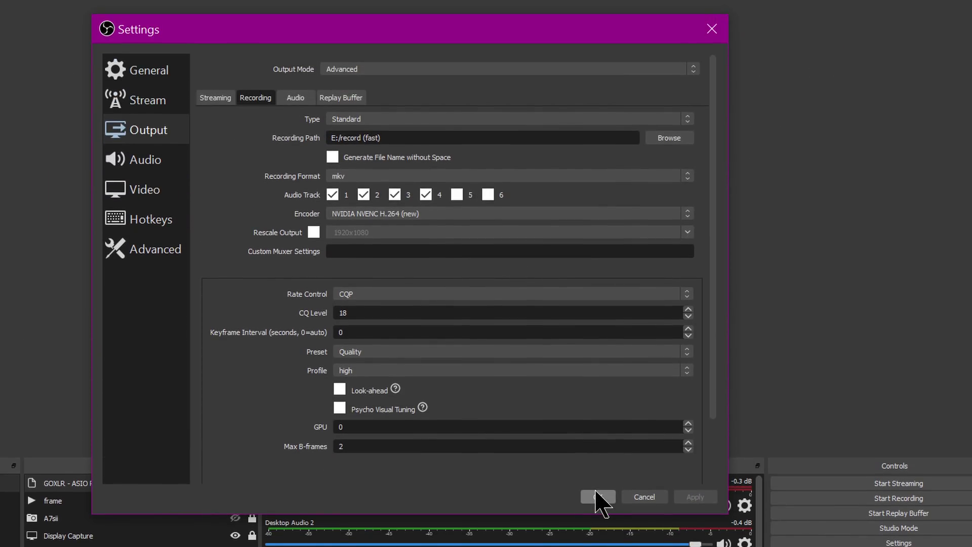
left_click(598, 357)
left_click(745, 368)
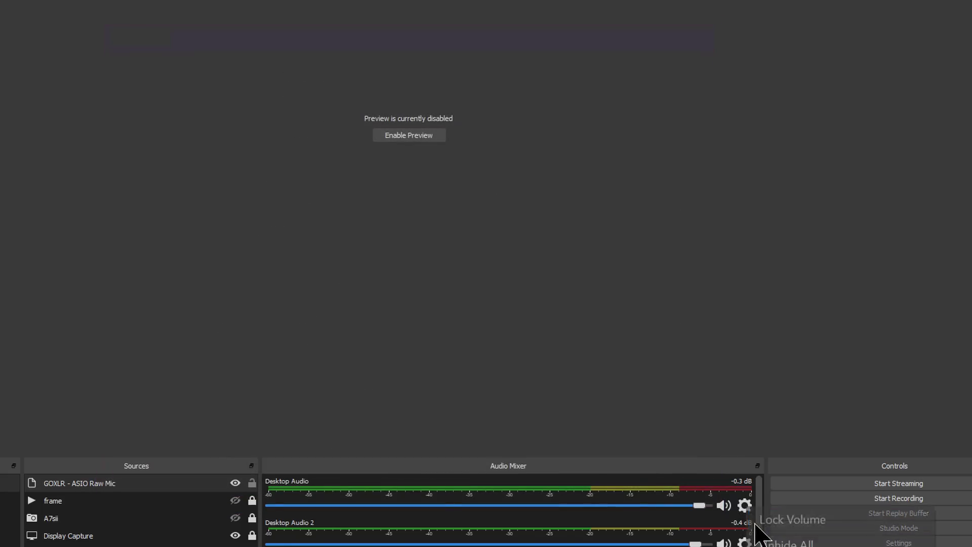
left_click(577, 458)
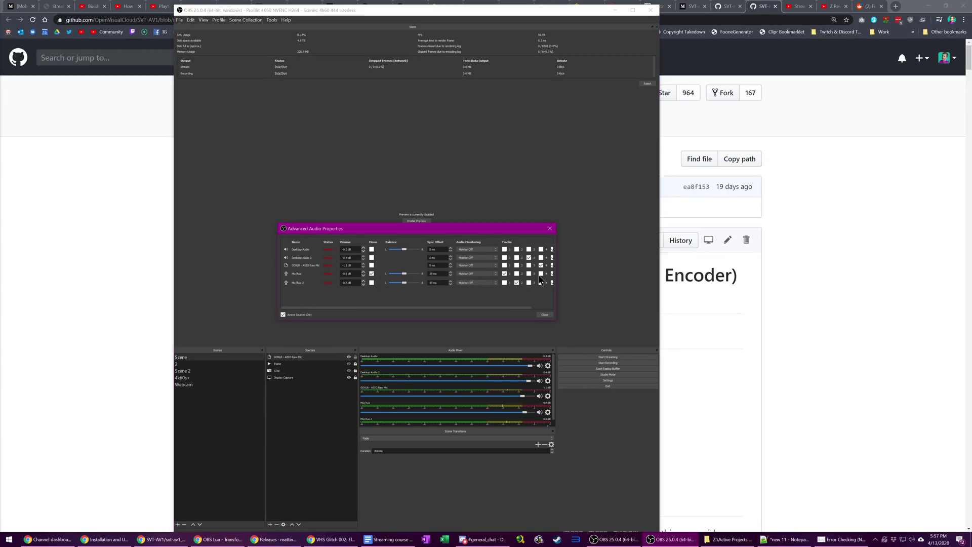
left_click(544, 315)
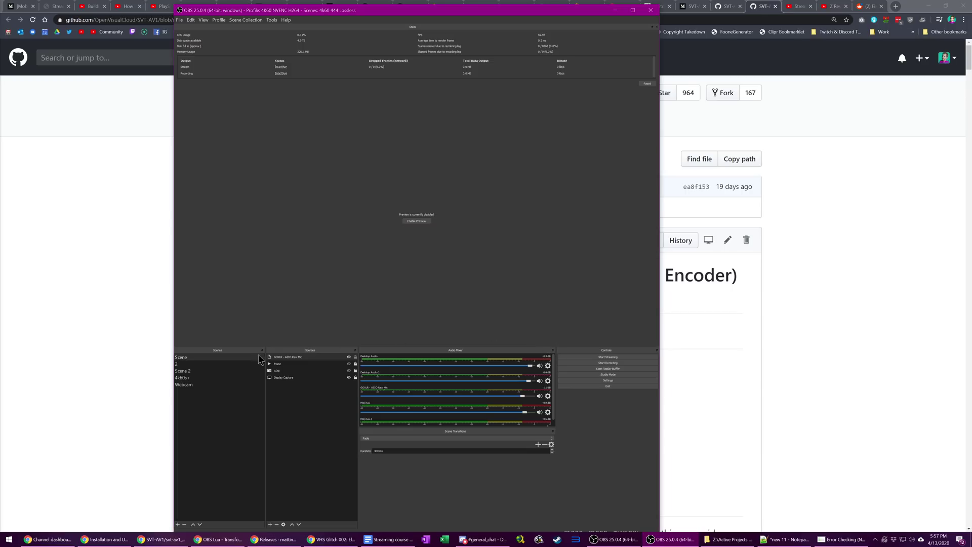
left_click(242, 365)
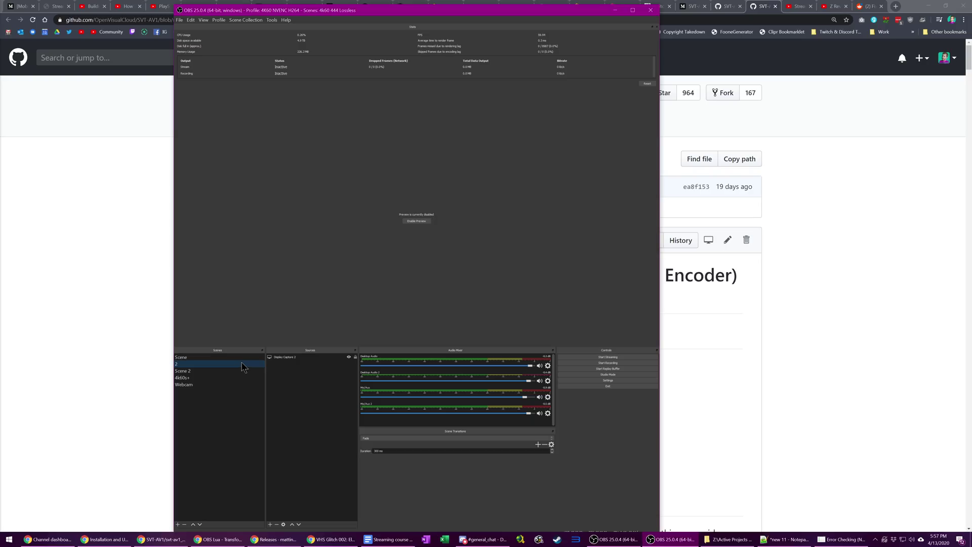
Step: Start adding a new source to scene 2 from the Sources list
left_click(271, 525)
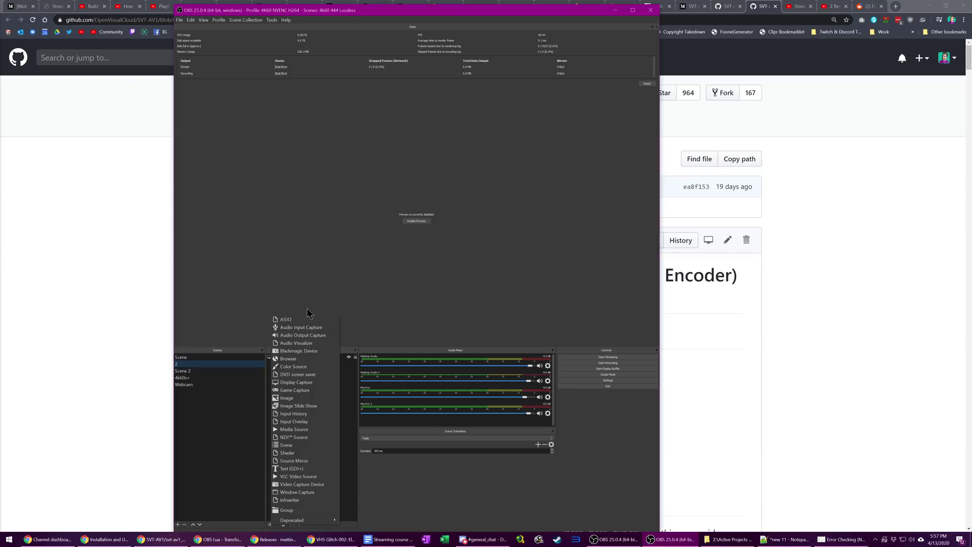
Step: Add the existing GOXLR - ASIO Raw Mic source to scenes 2 and Scene 2
left_click(309, 322)
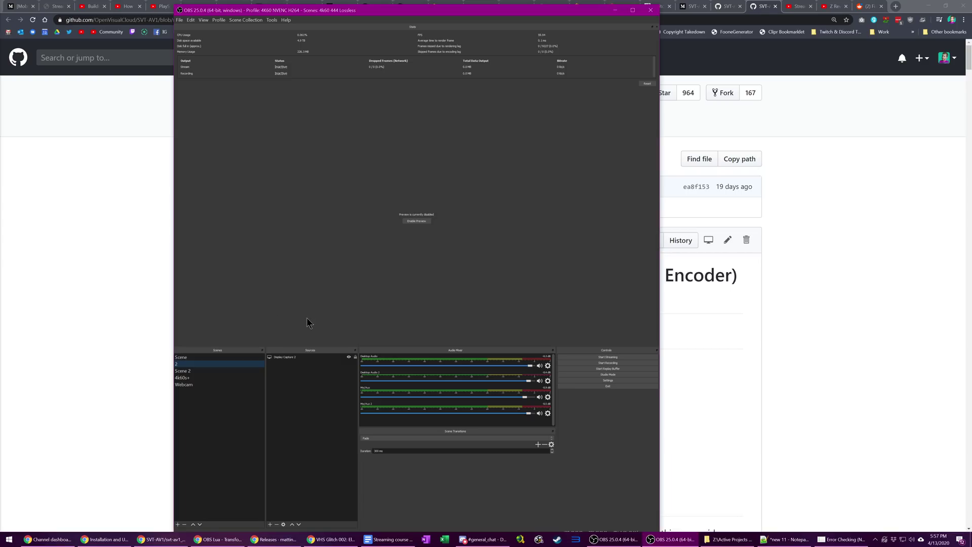
left_click(270, 525)
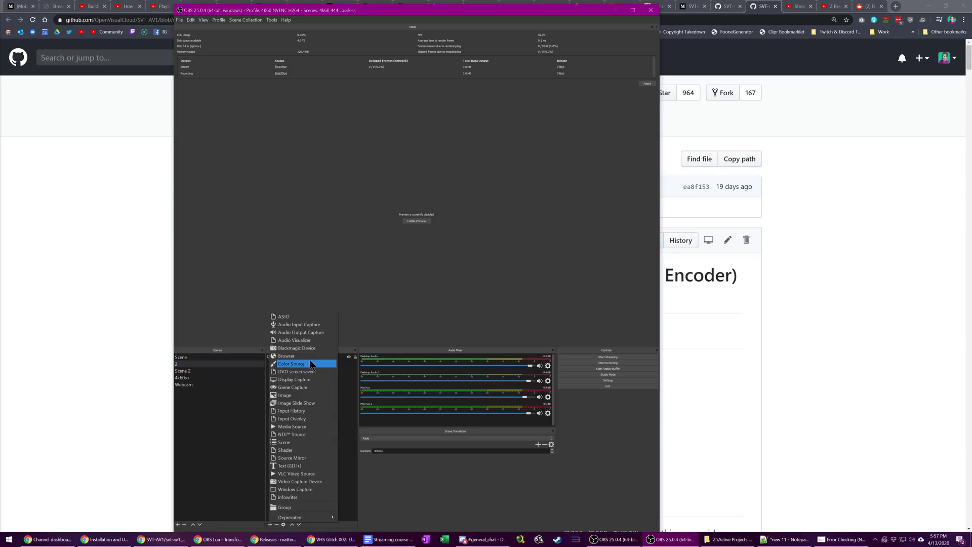
left_click(308, 319)
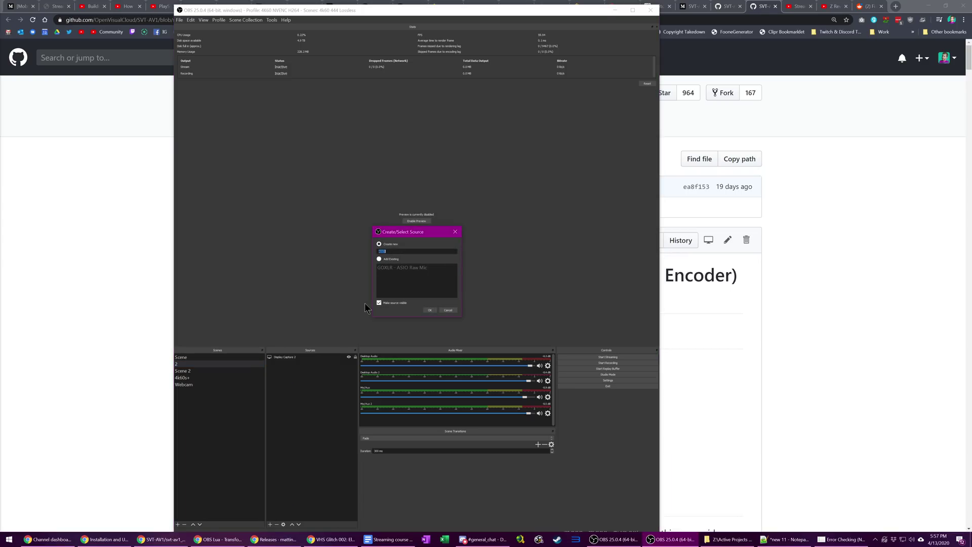
left_click(430, 310)
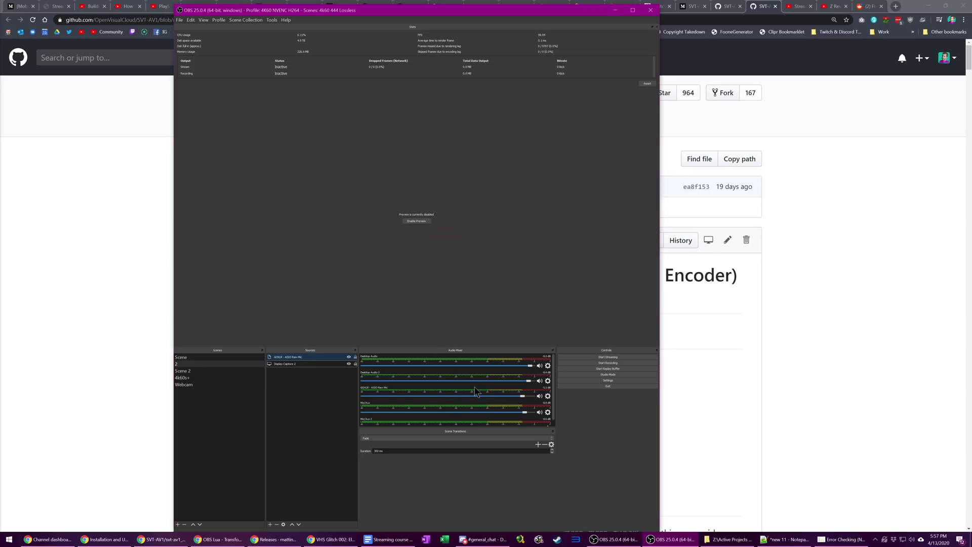
left_click(228, 371)
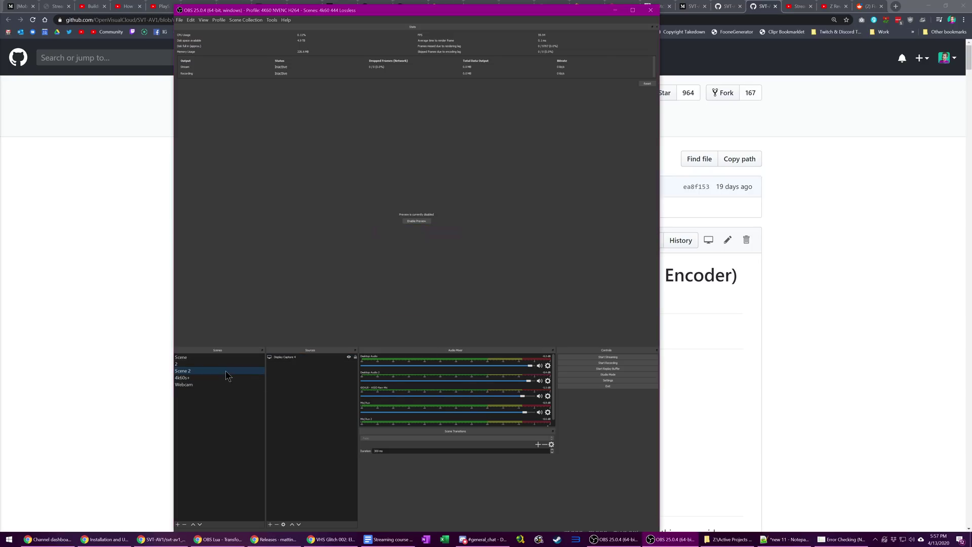
left_click(271, 525)
left_click(292, 320)
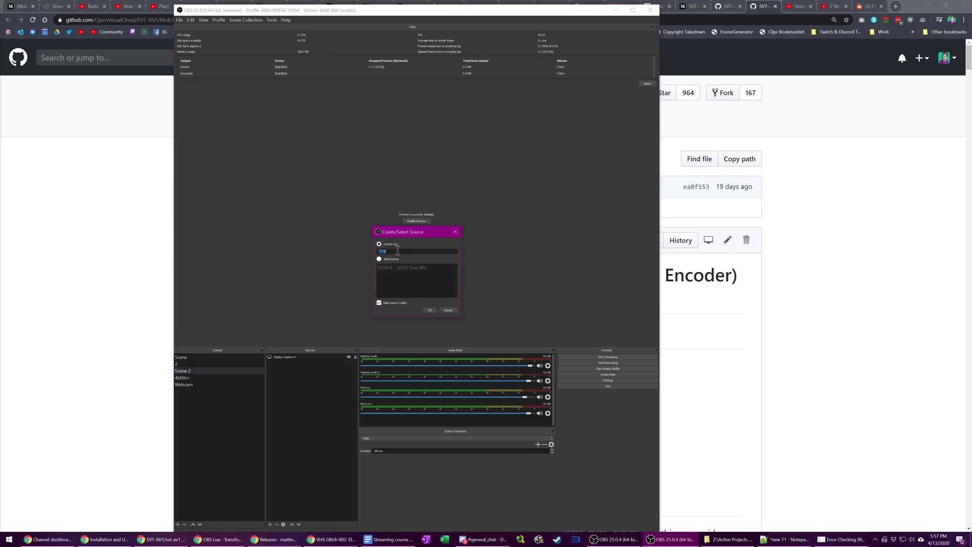
left_click(429, 310)
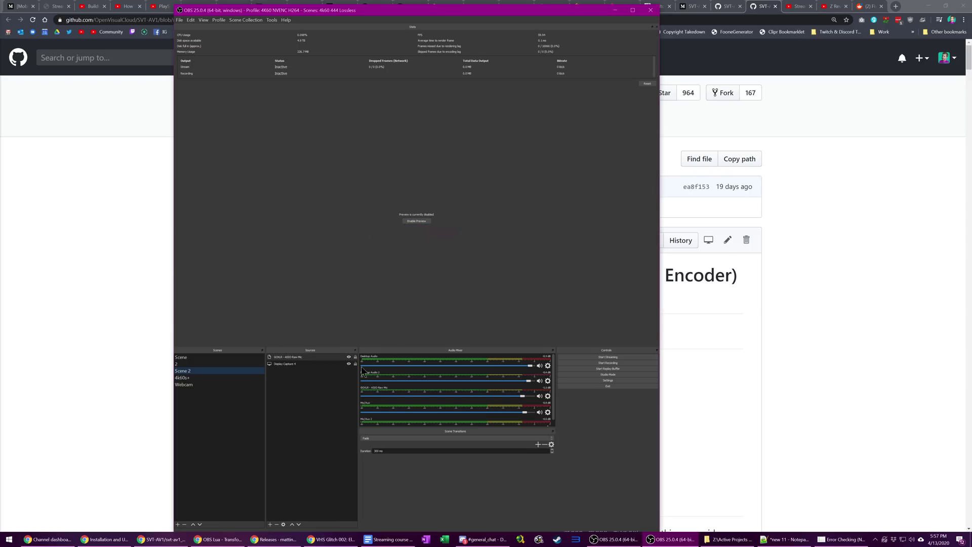
Step: Add the existing GOXLR - ASIO Raw Mic to Webcam and check Advanced Audio Properties
left_click(239, 385)
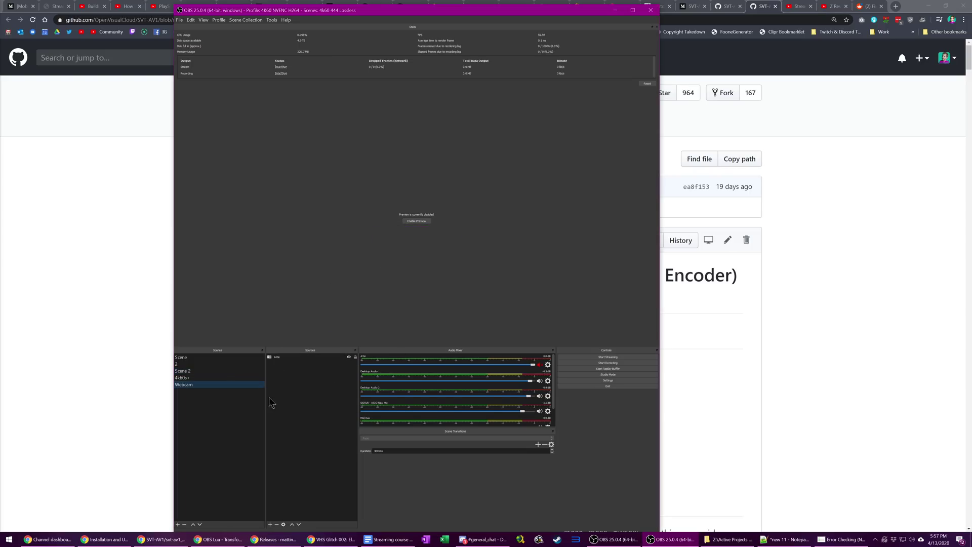
left_click(270, 525)
left_click(315, 323)
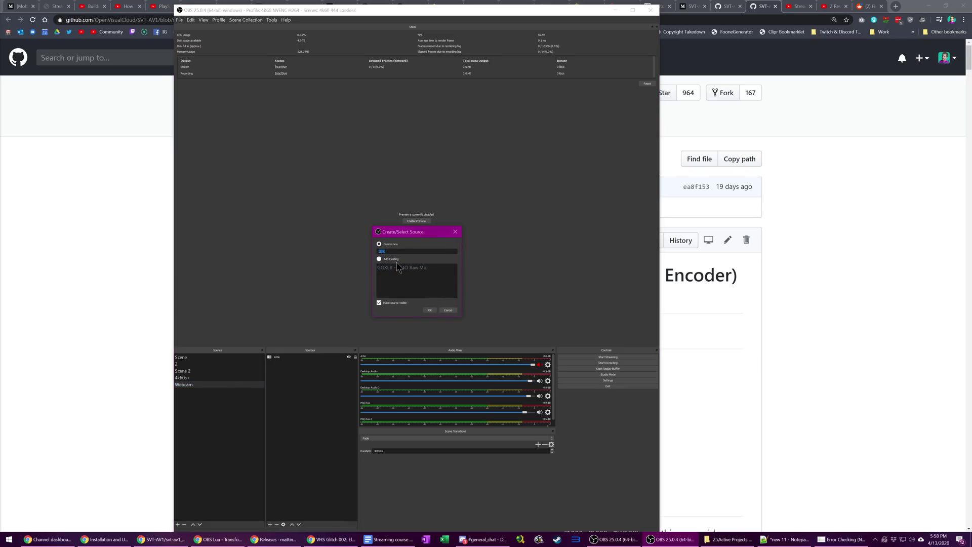
left_click(429, 311)
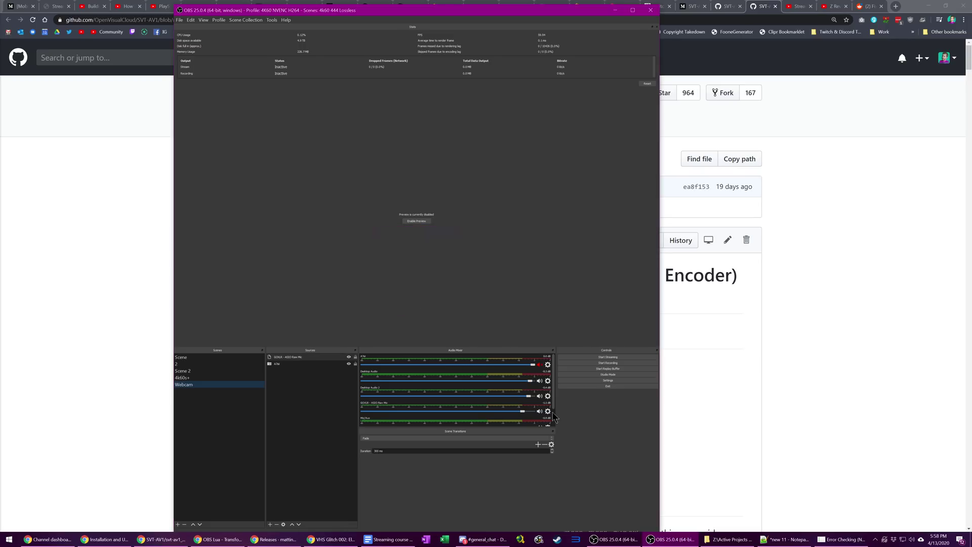
left_click(577, 494)
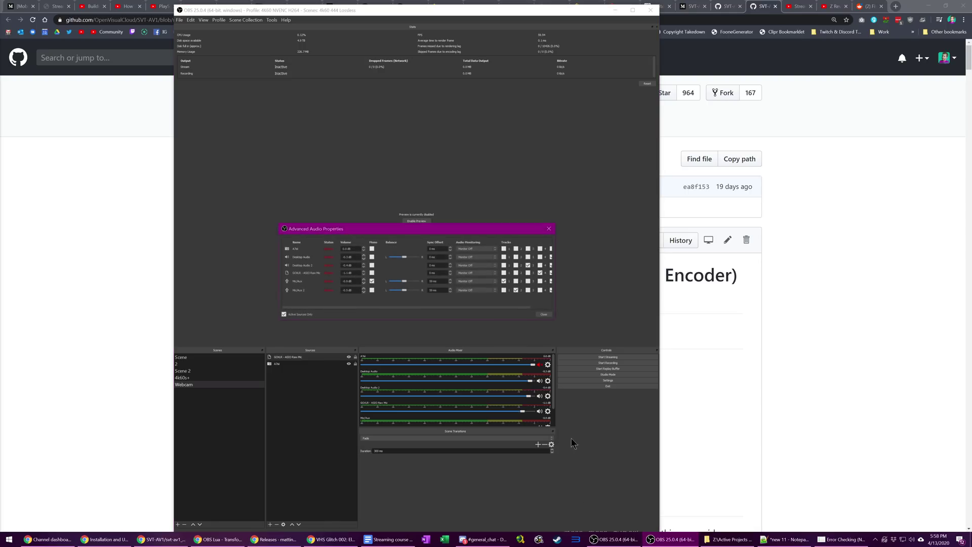
left_click(545, 315)
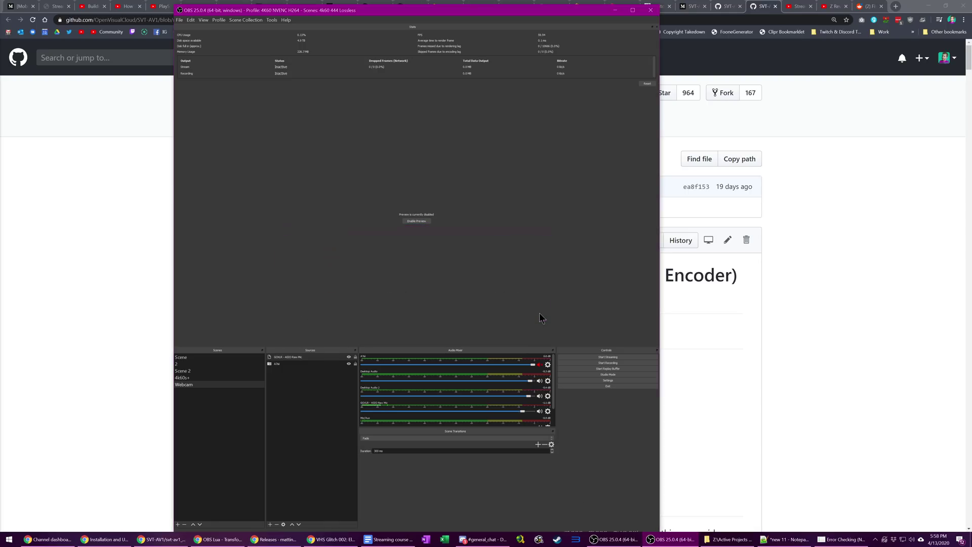